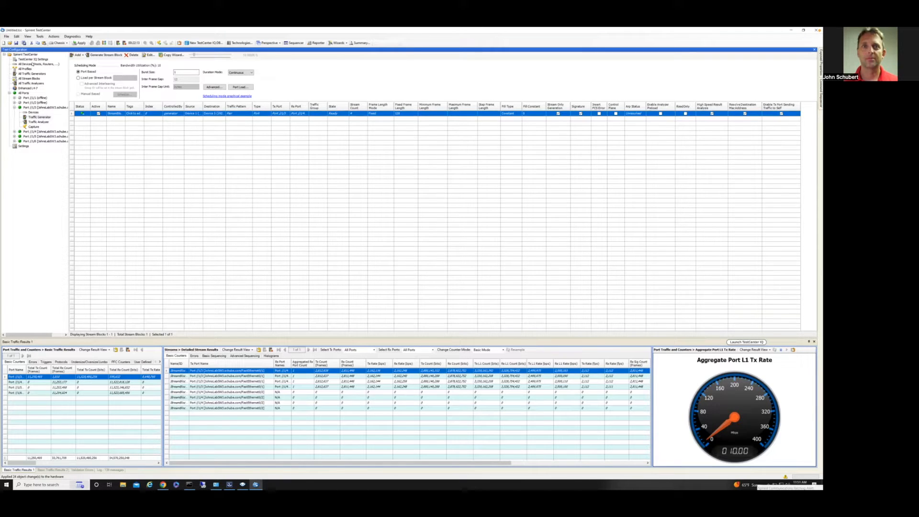
- Examine the IPv4 addresses and default gateways of all devices in the running test, plus the port 1/3 Ethernet settings
left_click(32, 64)
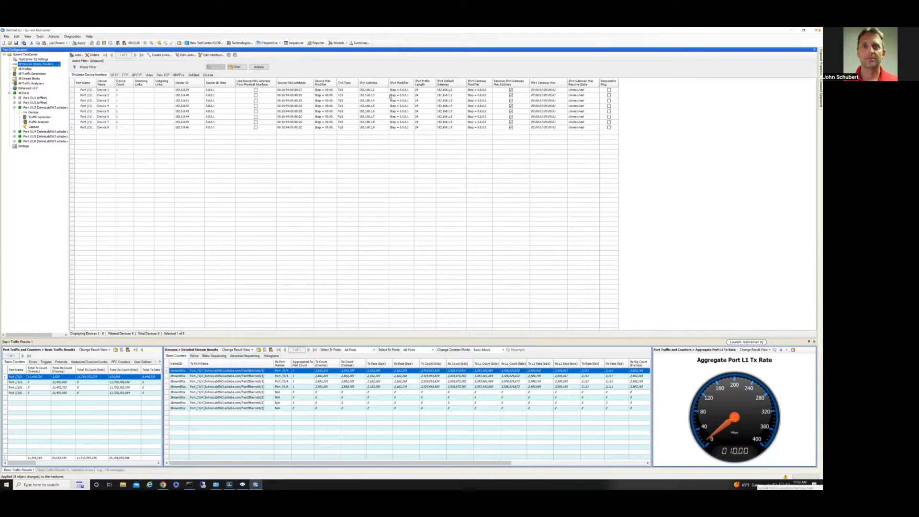
double_click(376, 90)
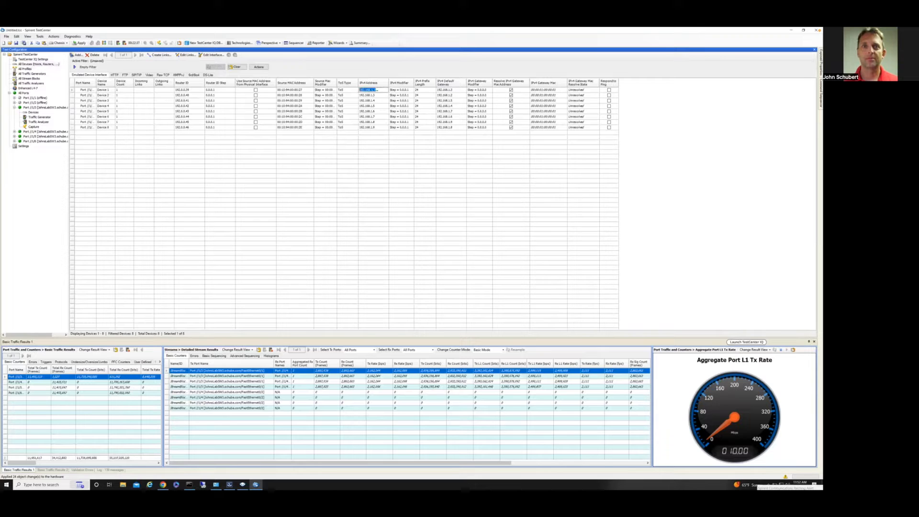
left_click(382, 91)
double_click(449, 90)
double_click(379, 95)
left_click(382, 95)
left_click(454, 95)
left_click(376, 90)
left_click(376, 101)
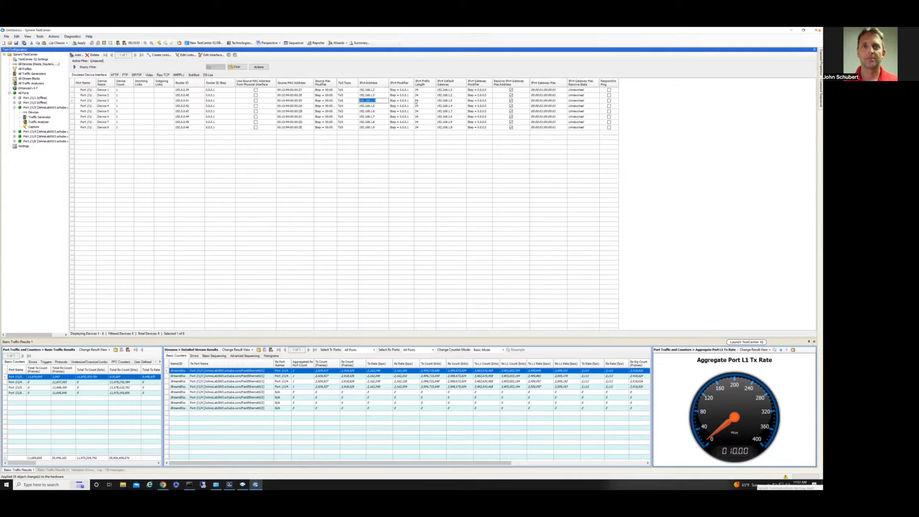
left_click(455, 101)
left_click(377, 106)
left_click(454, 106)
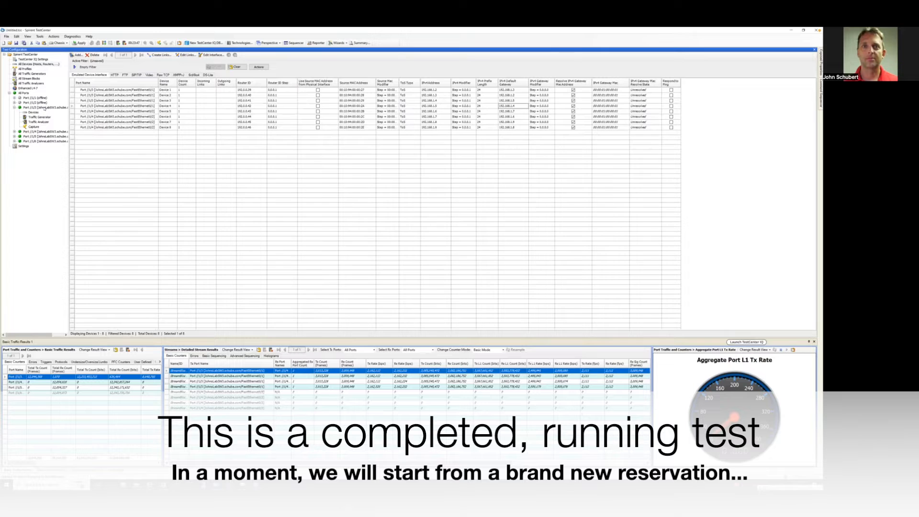
left_click(46, 108)
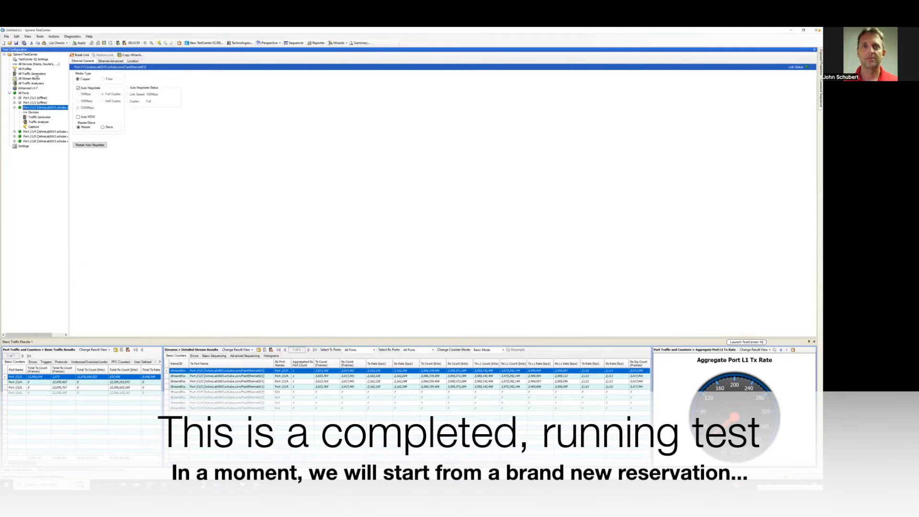
left_click(37, 75)
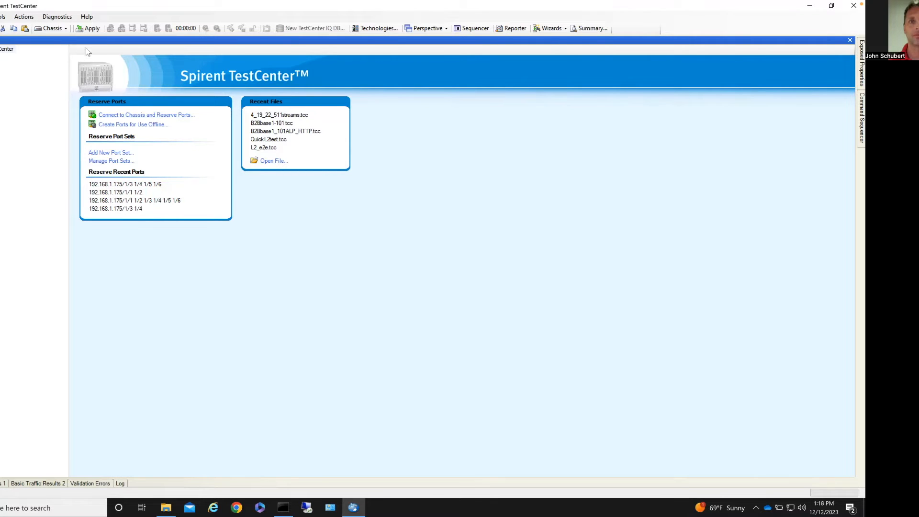
- Open port reservation for a new test and connect to the physical chassis at 192.168.1.175
left_click(56, 28)
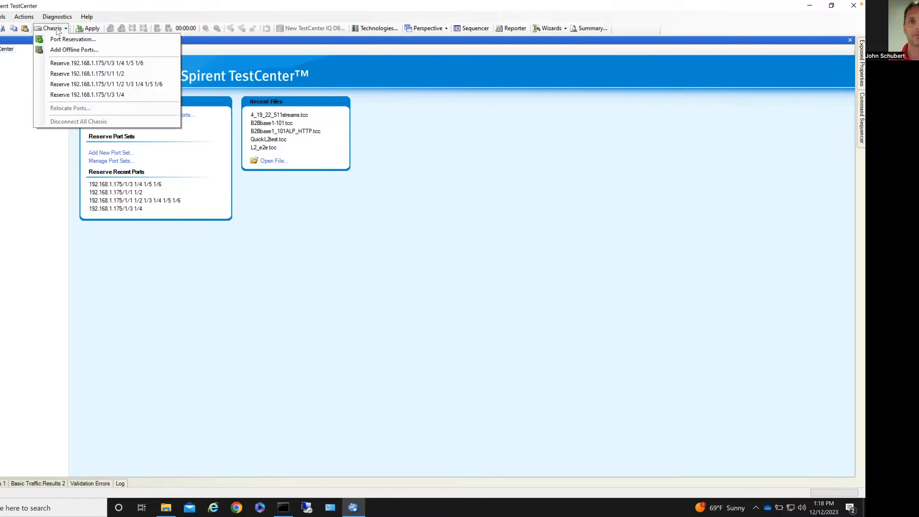
left_click(24, 16)
mouse_move(59, 27)
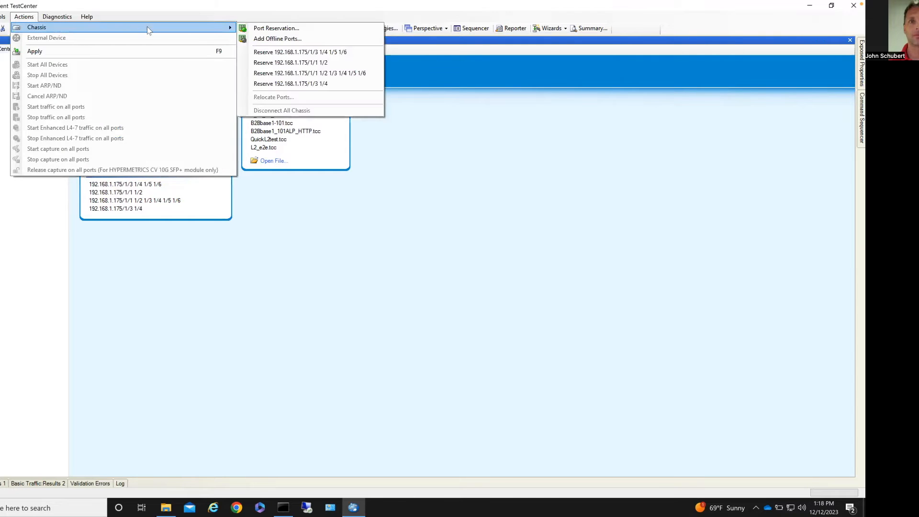
left_click(280, 28)
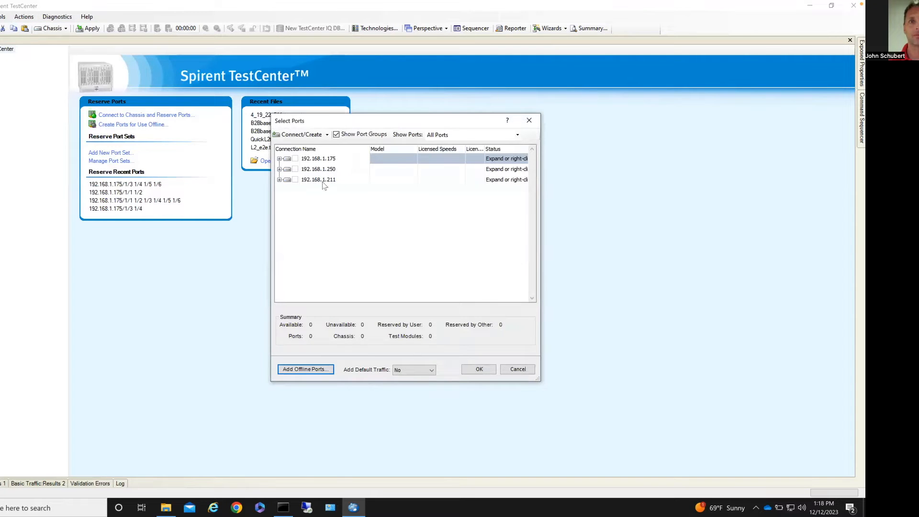
left_click(307, 135)
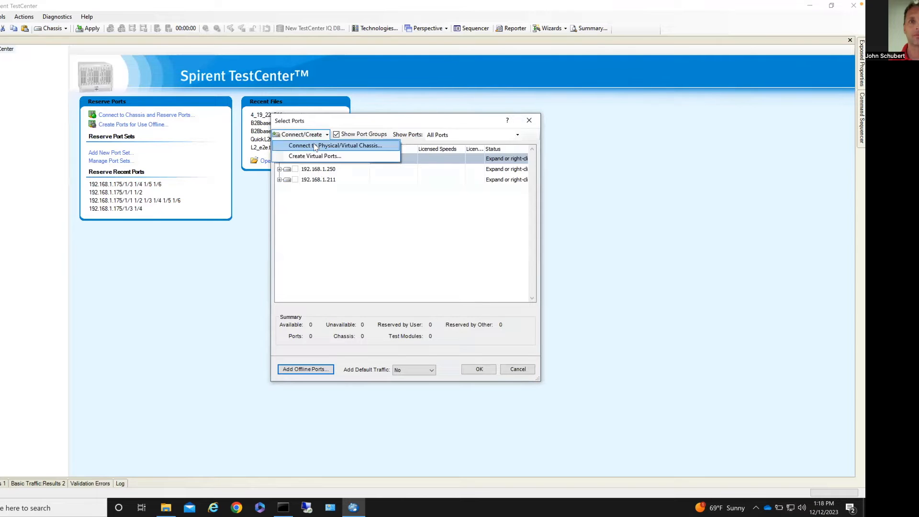
left_click(314, 144)
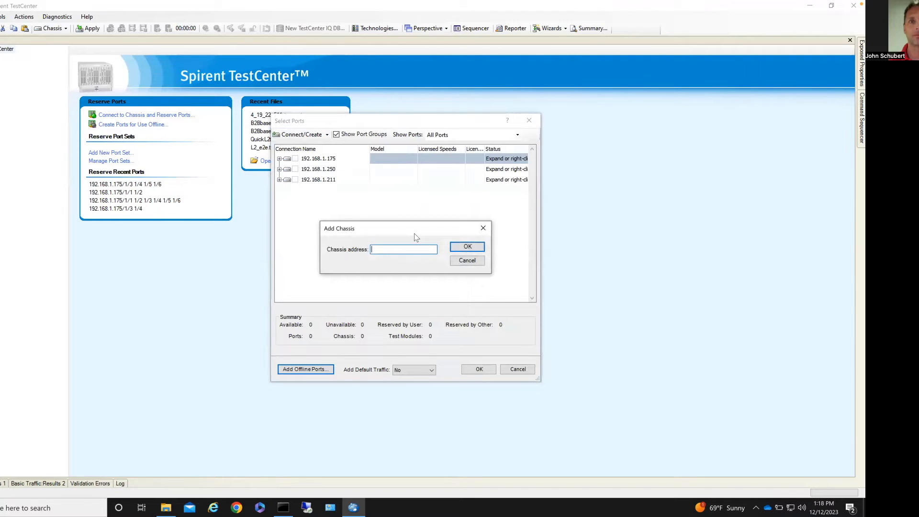
type("192.168.1.175")
left_click(468, 246)
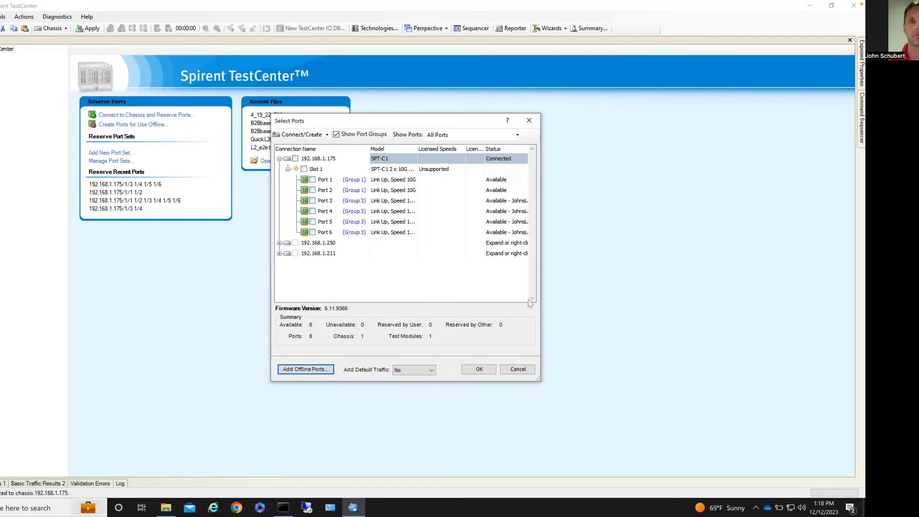
- Reserve ports 3 and 4 in slot 1 of the 192.168.1.175 chassis
left_click_drag(539, 379, 718, 386)
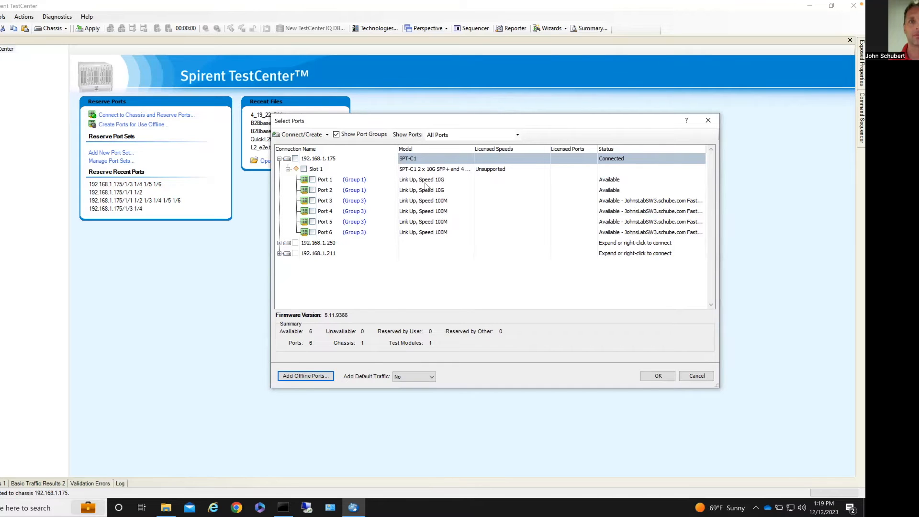
left_click(312, 201)
left_click(312, 211)
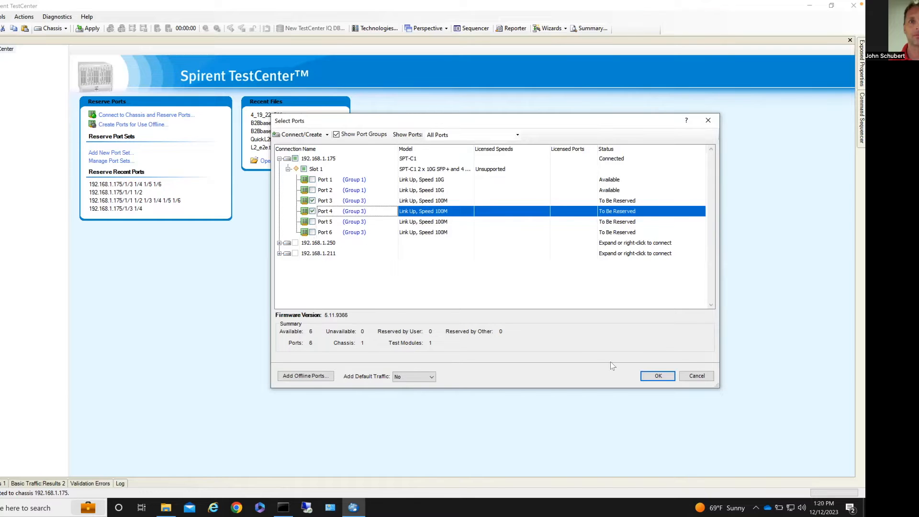
left_click(659, 378)
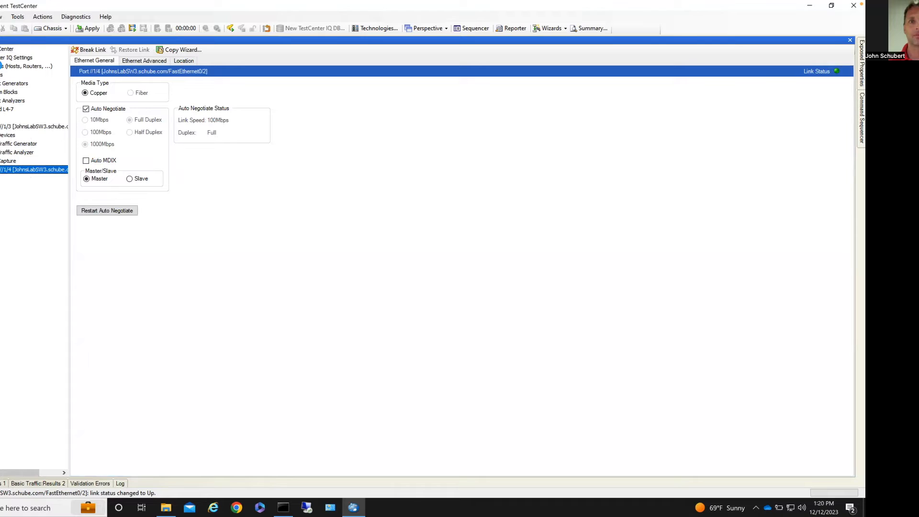
- Start creating emulated devices and select both reserved Ethernet ports, 1/3 and 1/4, to host them
left_click(2, 65)
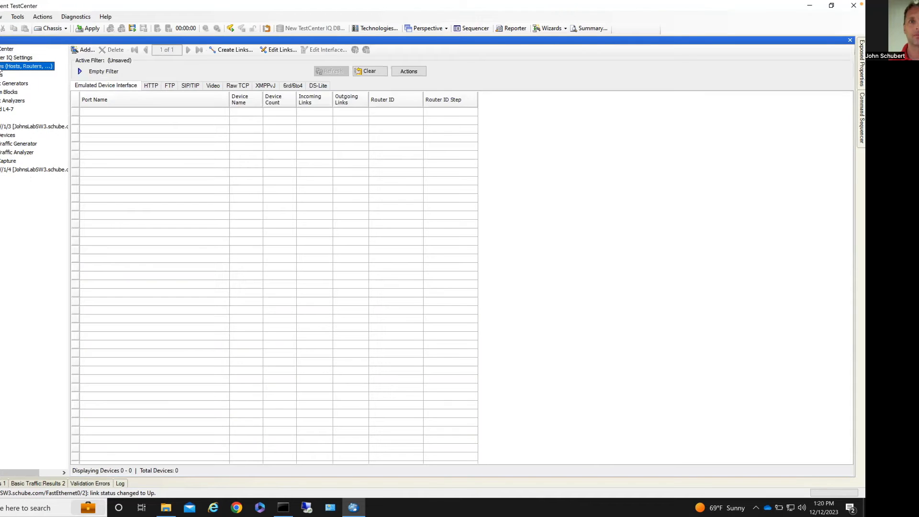
left_click(82, 51)
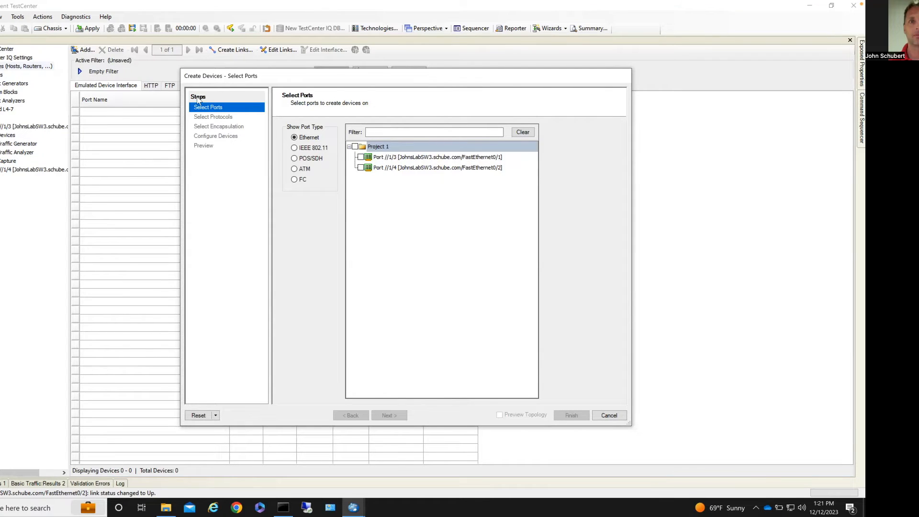
left_click(355, 147)
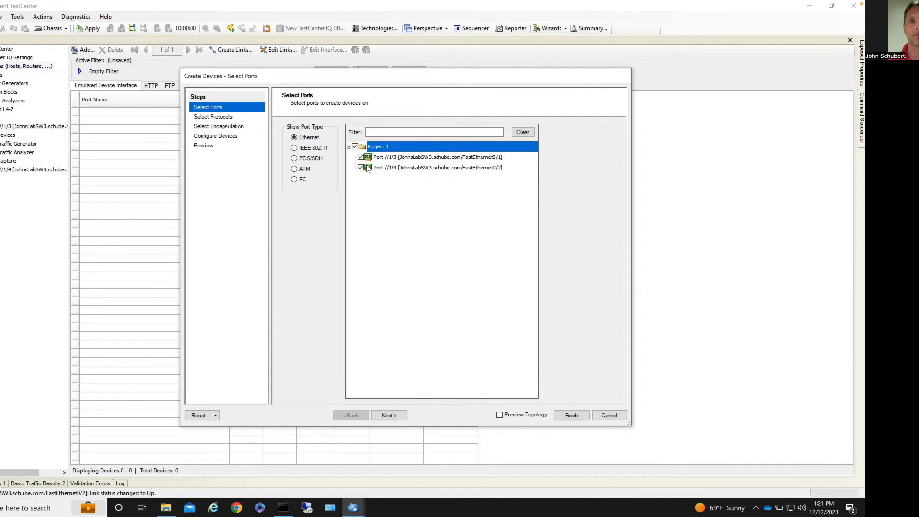
left_click(389, 414)
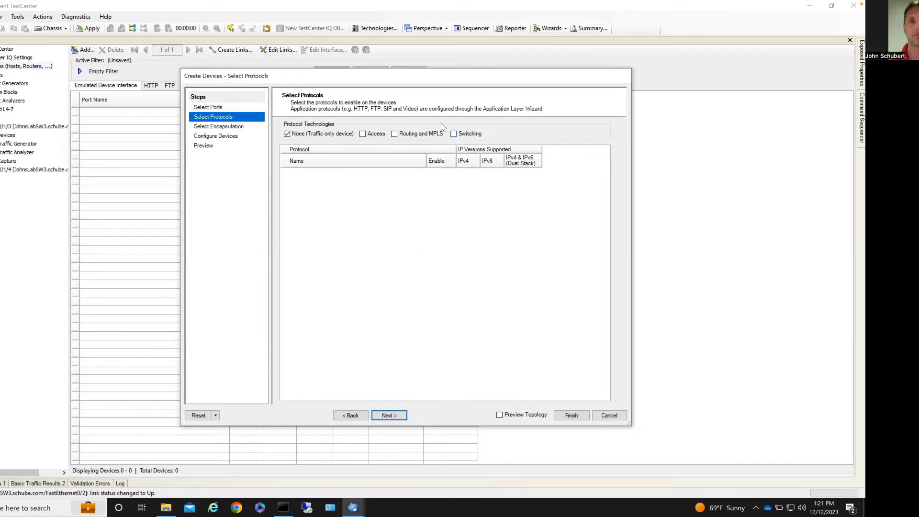
- Keep the protocol choice at None (Traffic only device) and accept IPv4 over Ethernet as the encapsulation
left_click(394, 133)
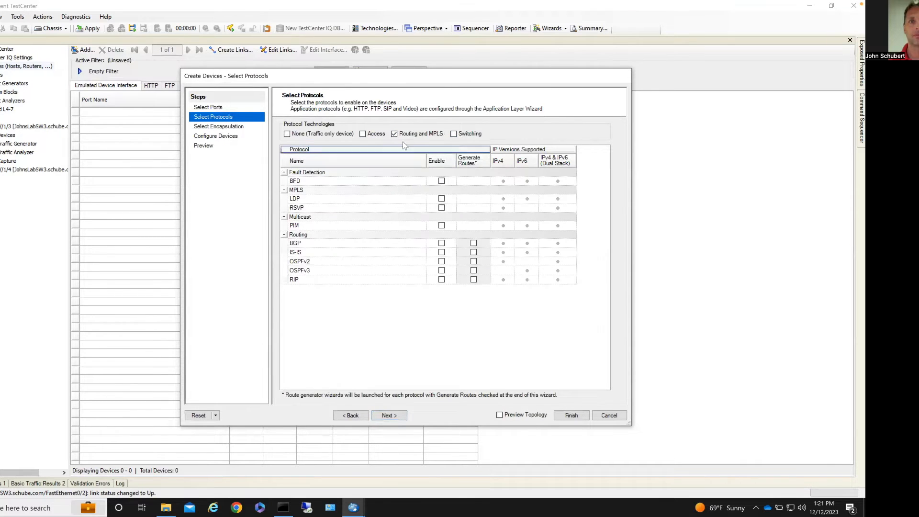
left_click(393, 134)
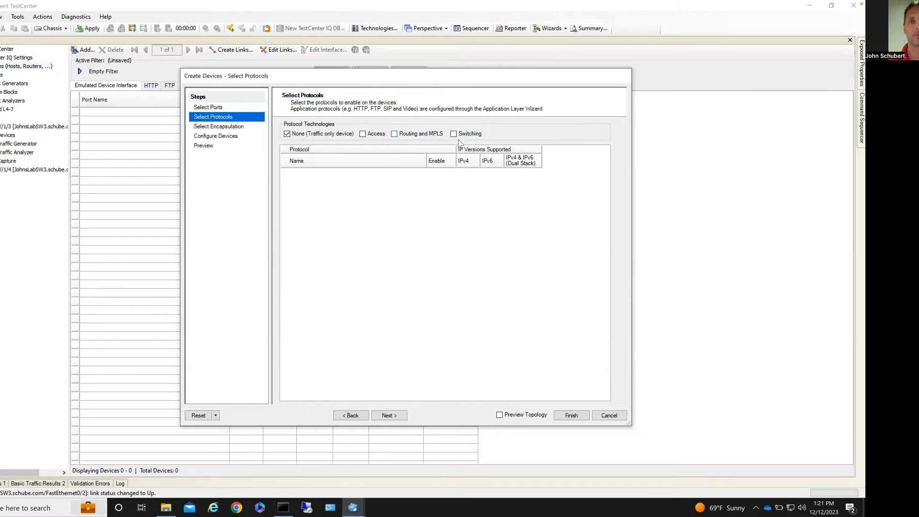
left_click(387, 416)
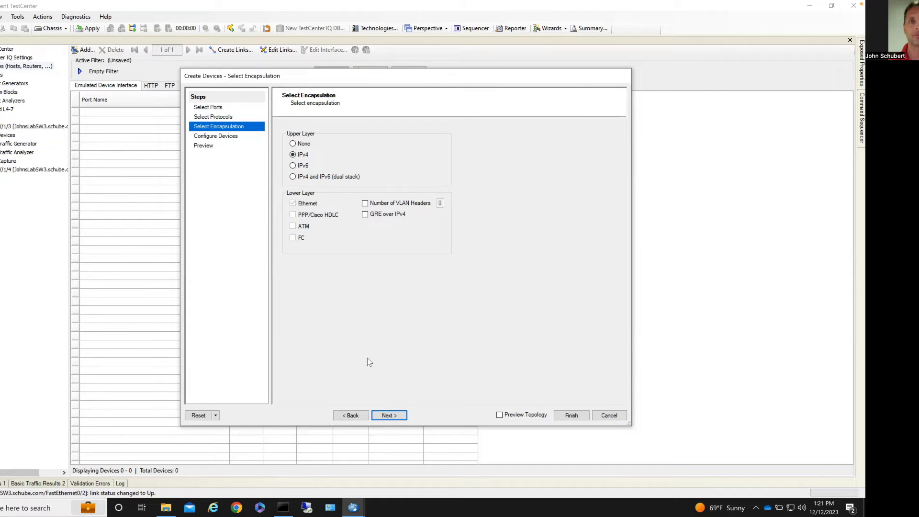
left_click(388, 415)
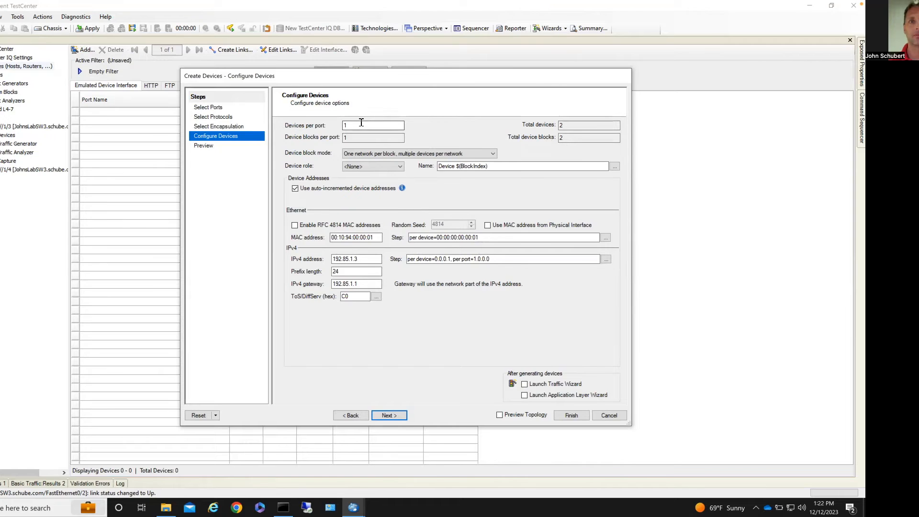
- Set 4 devices per port with the device block mode One device per block
left_click_drag(353, 124, 334, 126)
type("4")
left_click(361, 154)
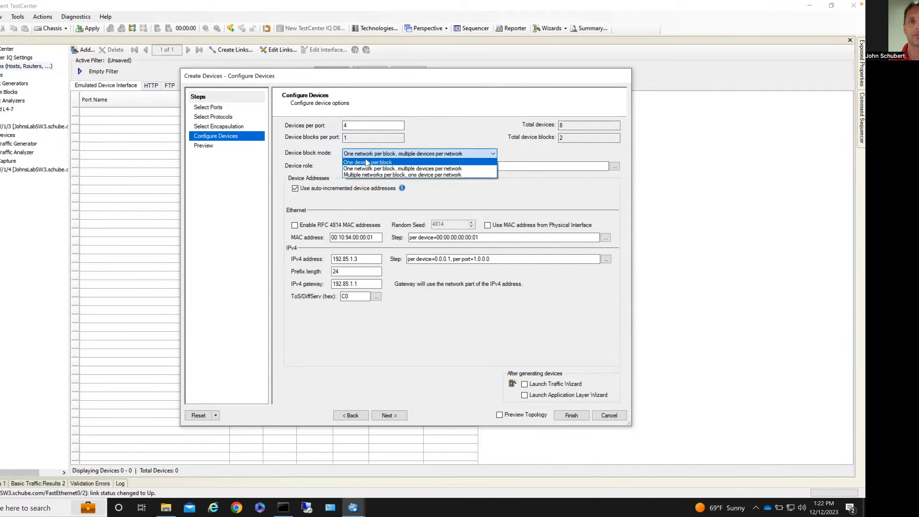
left_click(366, 163)
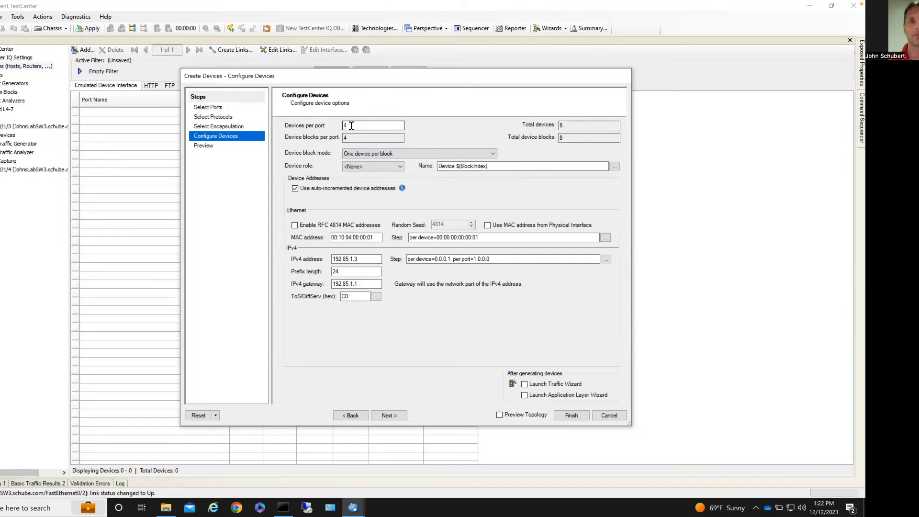
double_click(565, 126)
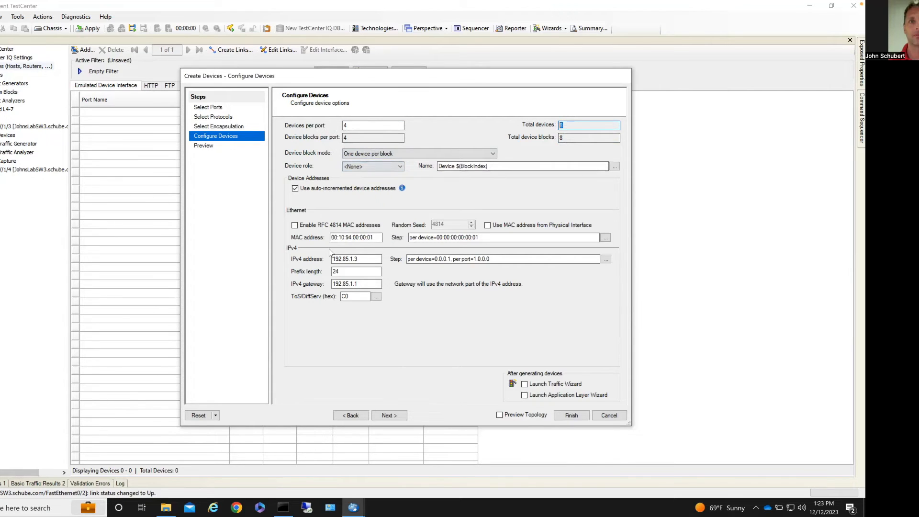
- Set the devices' starting IPv4 address to 10.0.0.2 with an address step per port of 0.0.0.1
double_click(355, 258)
type("10.0.0.1")
key("BackSpace")
type("2")
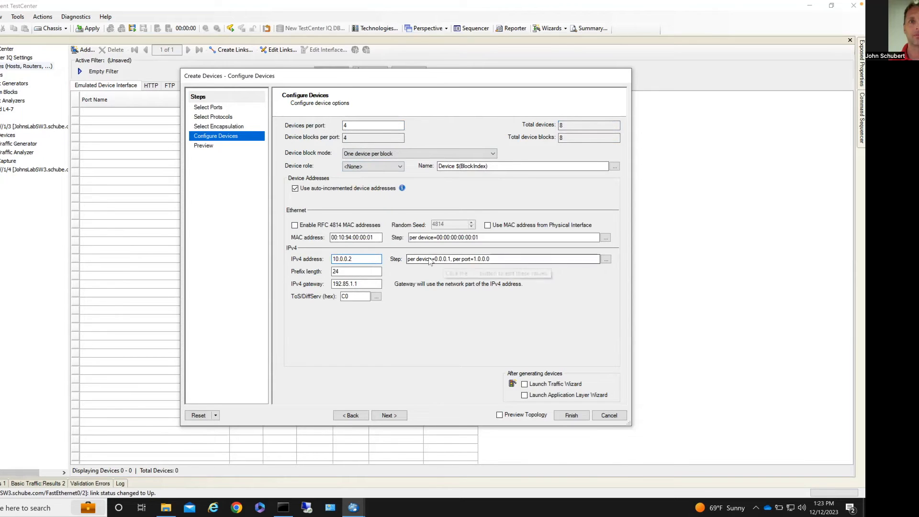
left_click(606, 259)
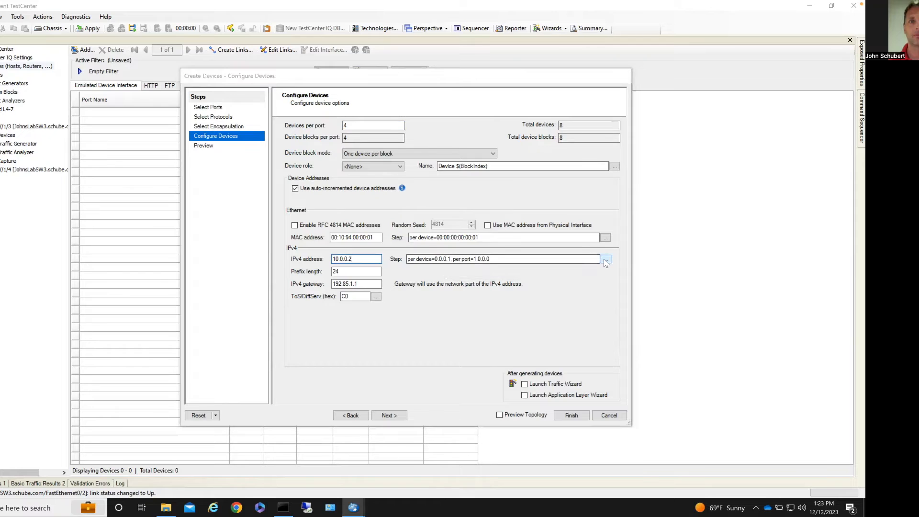
left_click(401, 270)
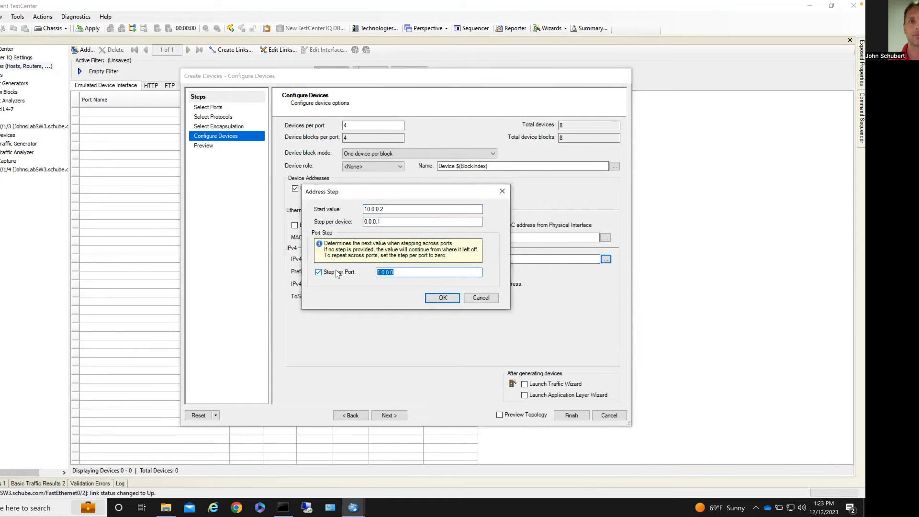
type("0.0.0.1")
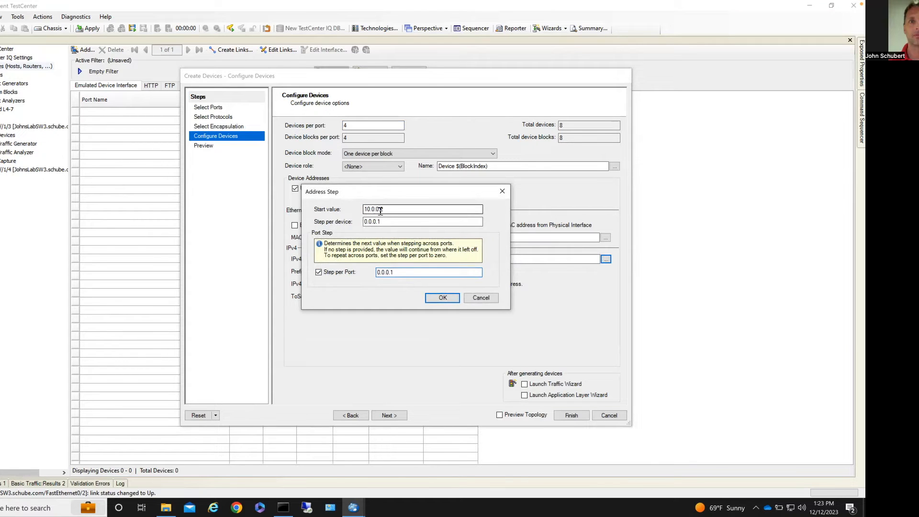
left_click(442, 298)
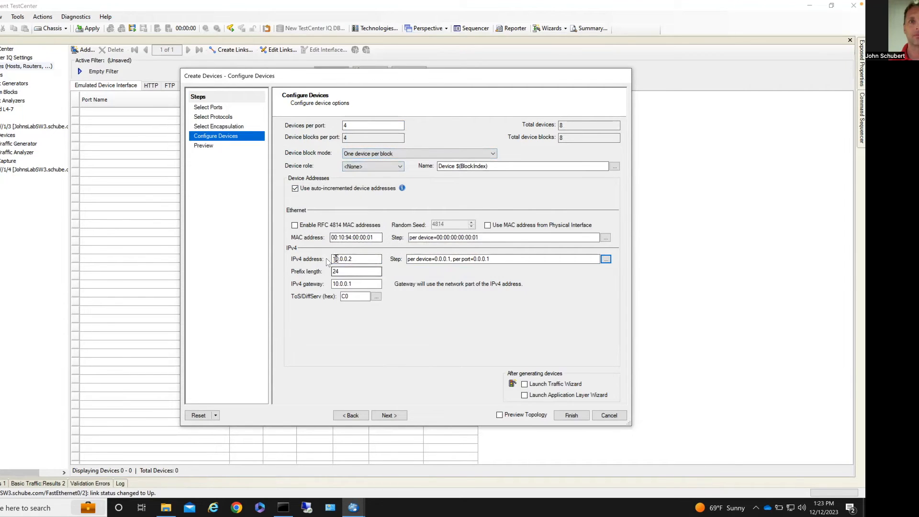
- Set the IPv4 gateway to 10.0.0.3, preview the devices and create them
left_click(357, 283)
key("BackSpace")
type("3")
left_click(391, 415)
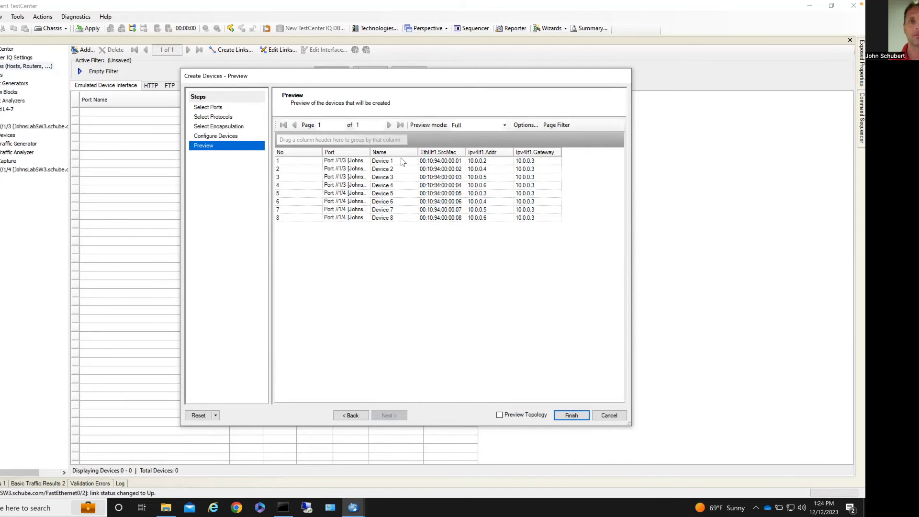
left_click(572, 415)
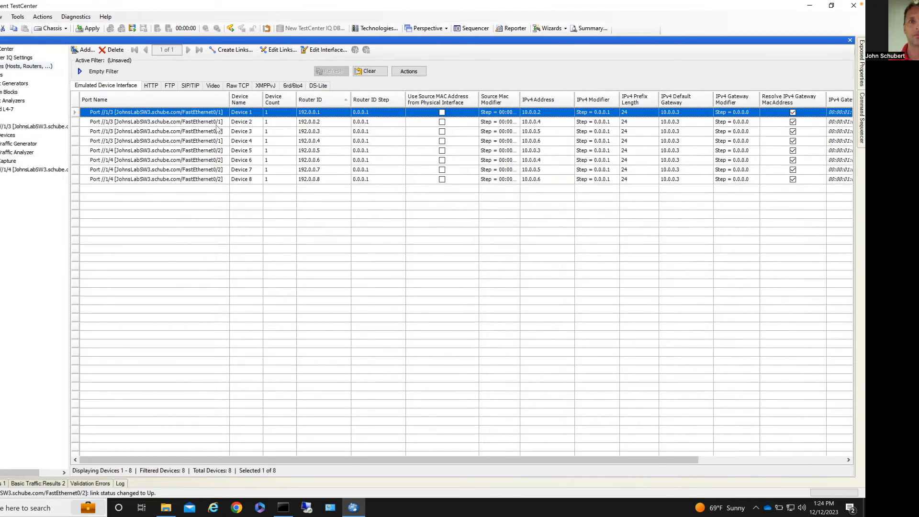
- Check Device 1's IPv4 address against its default gateway in the device table
left_click(548, 115)
left_click(687, 112)
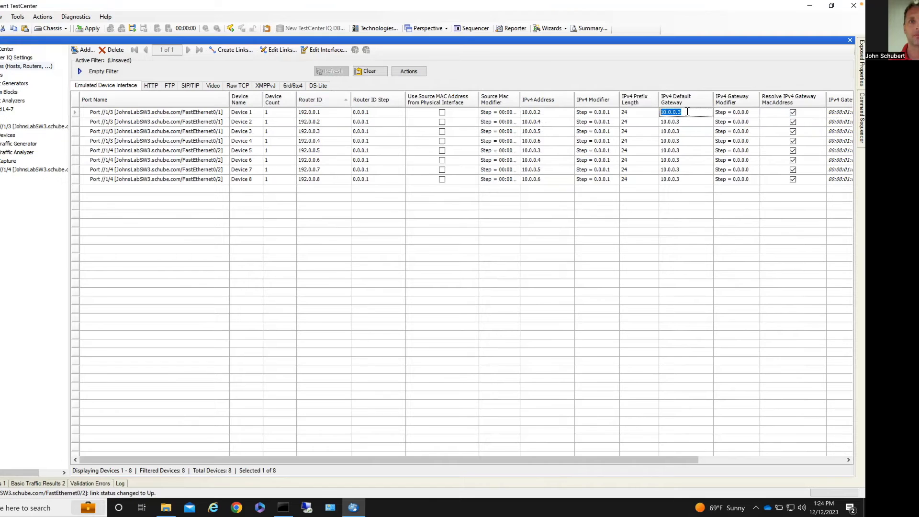
left_click(687, 112)
- Set Device 2's IPv4 address to 10.0.0.3 and its default gateway to 10.0.0.2
left_click(548, 122)
left_click(547, 122)
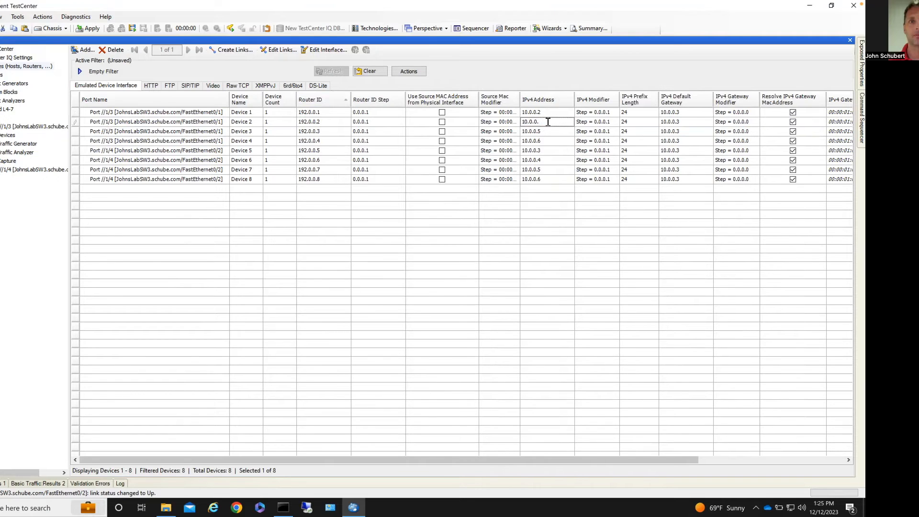
left_click(687, 122)
left_click(688, 122)
key("BackSpace")
type("2")
- Set the IPv4 addresses of Device 3 and Device 4 to 10.0.0.4 and 10.0.0.5
left_click(545, 131)
left_click(548, 132)
type("4")
left_click(547, 141)
left_click(547, 141)
key("BackSpace")
type("5")
- Set the IPv4 addresses of Devices 5 to 8 to 10.0.0.6, 10.0.0.7, 10.0.0.8 and 10.0.0.9
left_click(547, 150)
left_click(548, 150)
left_click(549, 161)
left_click(547, 160)
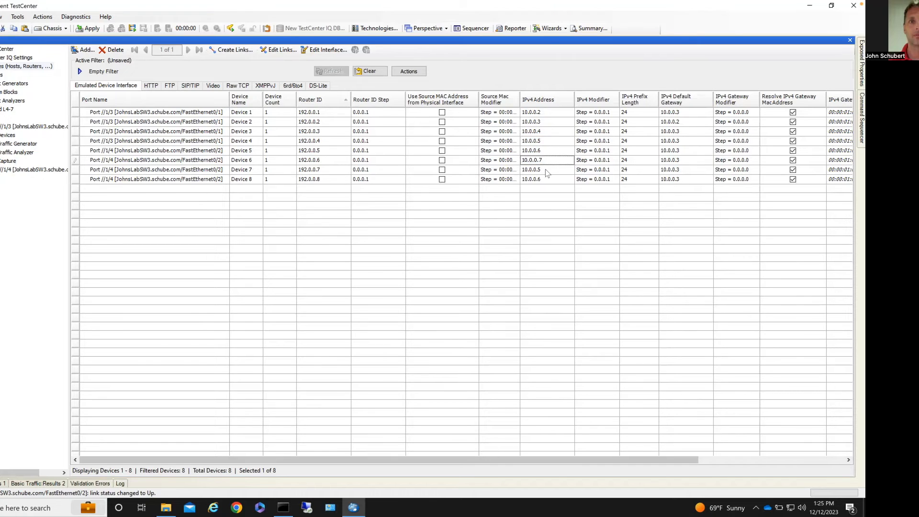
left_click(548, 170)
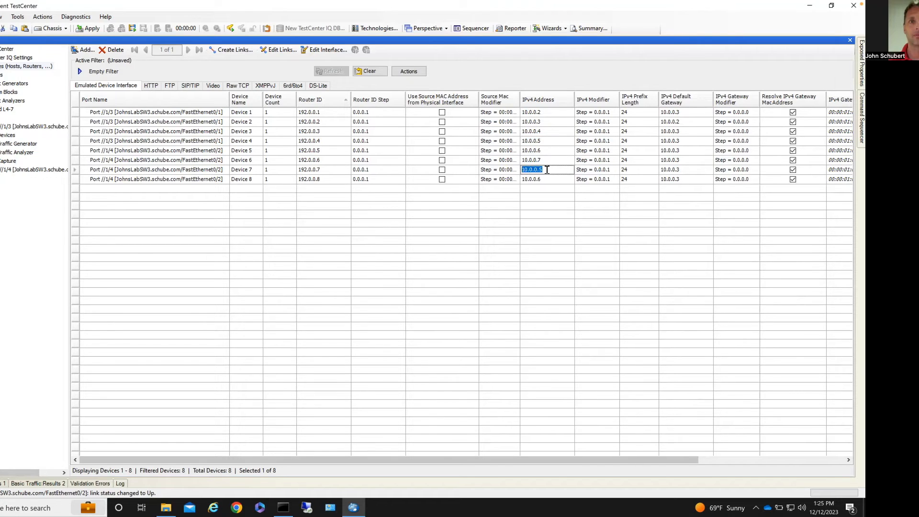
left_click(547, 169)
left_click(548, 182)
left_click(547, 181)
type("9")
left_click(544, 191)
- Set the IPv4 default gateways of Device 3 and Device 4 to 10.0.0.5 and 10.0.0.4
left_click(686, 124)
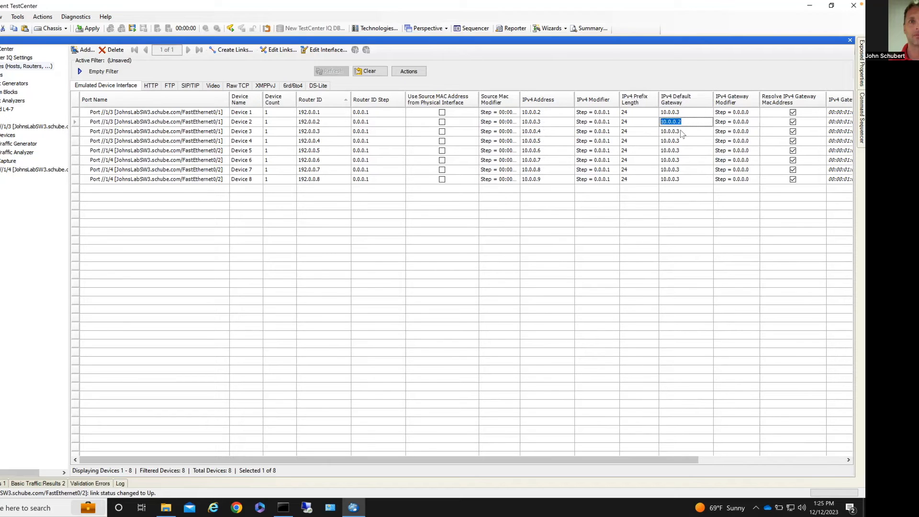
left_click(682, 132)
left_click(685, 131)
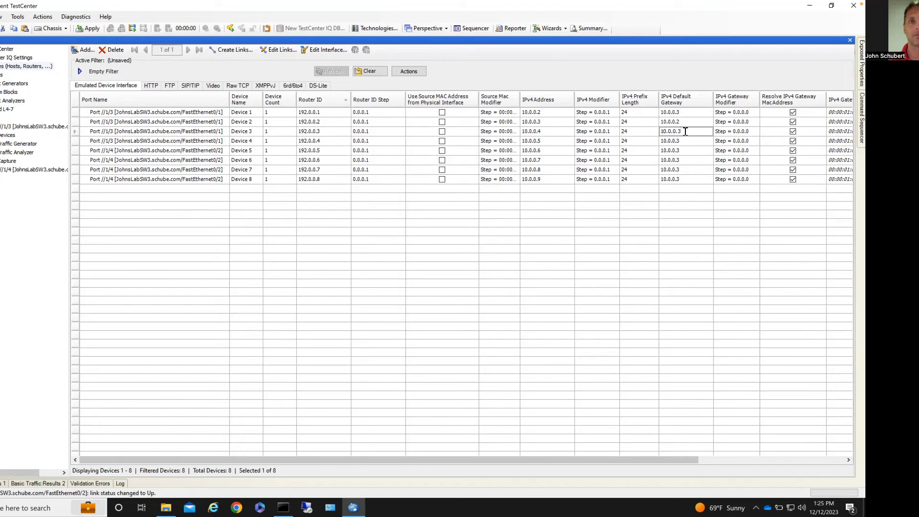
type("5")
left_click(689, 142)
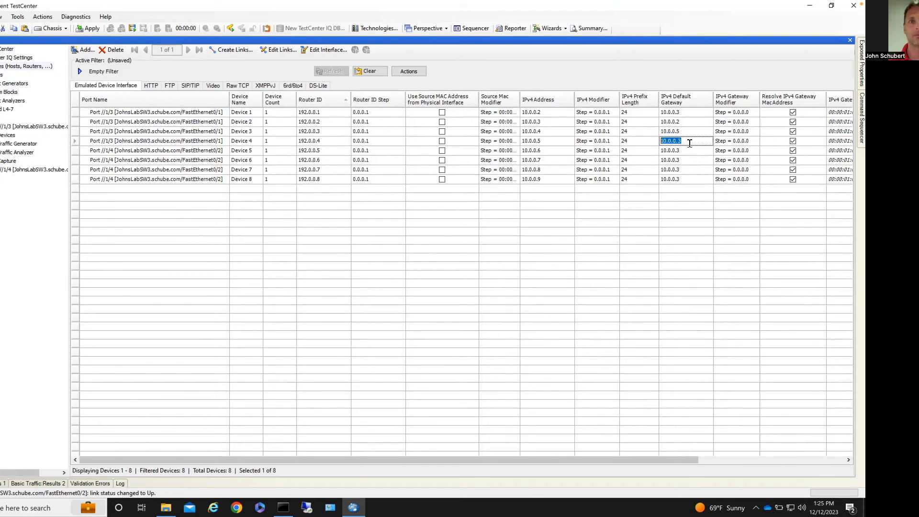
left_click(689, 142)
- Set the IPv4 default gateways of Devices 5 to 8 to 10.0.0.7, 10.0.0.6, 10.0.0.9 and 10.0.0.8
left_click(688, 150)
left_click(687, 150)
left_click(687, 161)
left_click(688, 159)
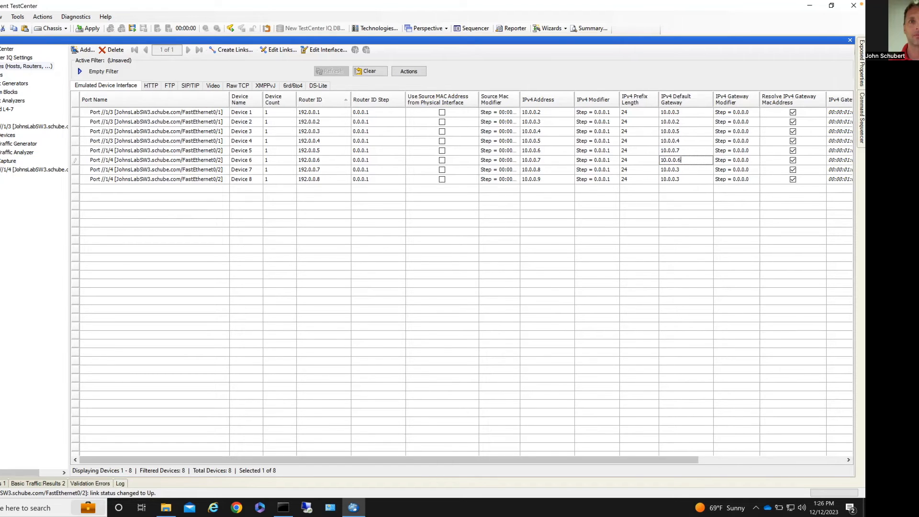
left_click(687, 170)
left_click(687, 169)
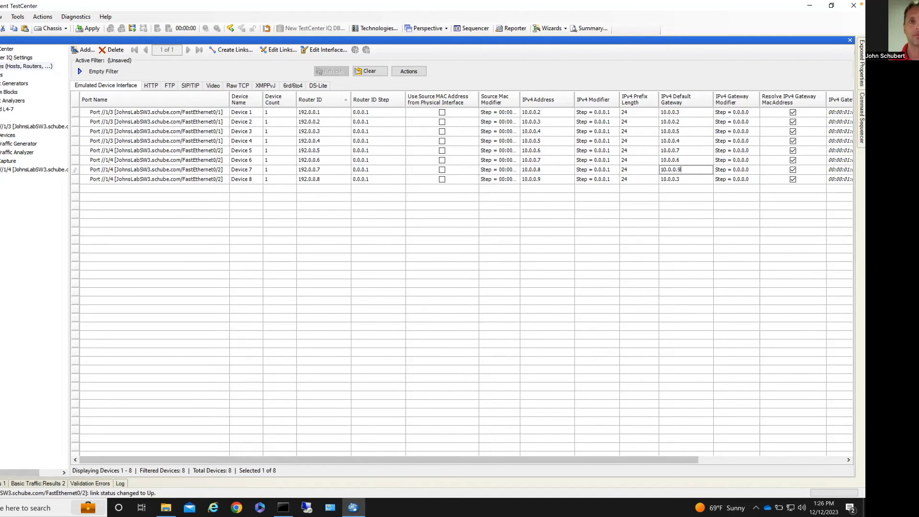
left_click(688, 181)
left_click(690, 178)
- Apply the device configuration to the hardware and minimize the browser window that opens
left_click(88, 30)
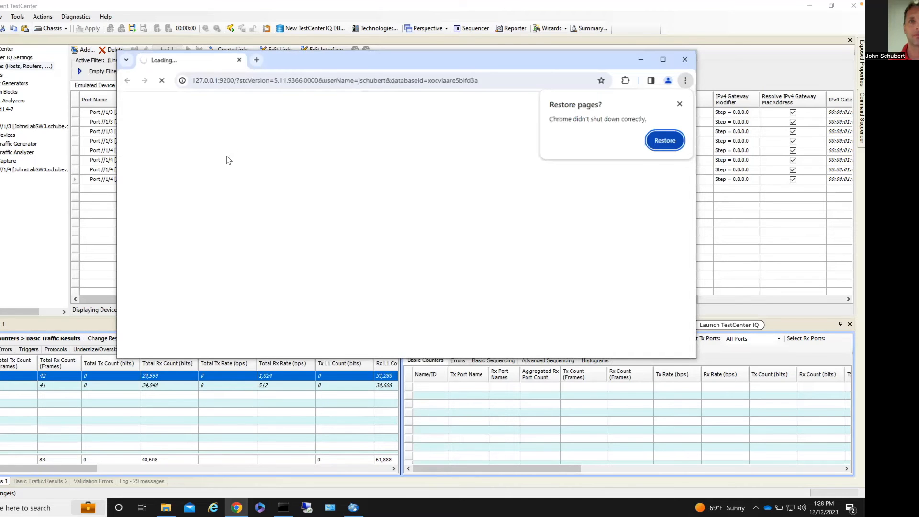
left_click(642, 59)
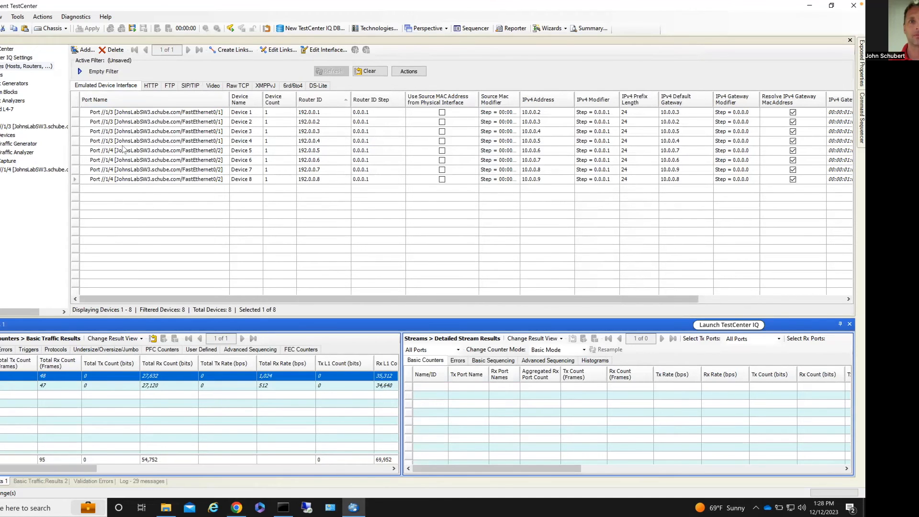
double_click(246, 142)
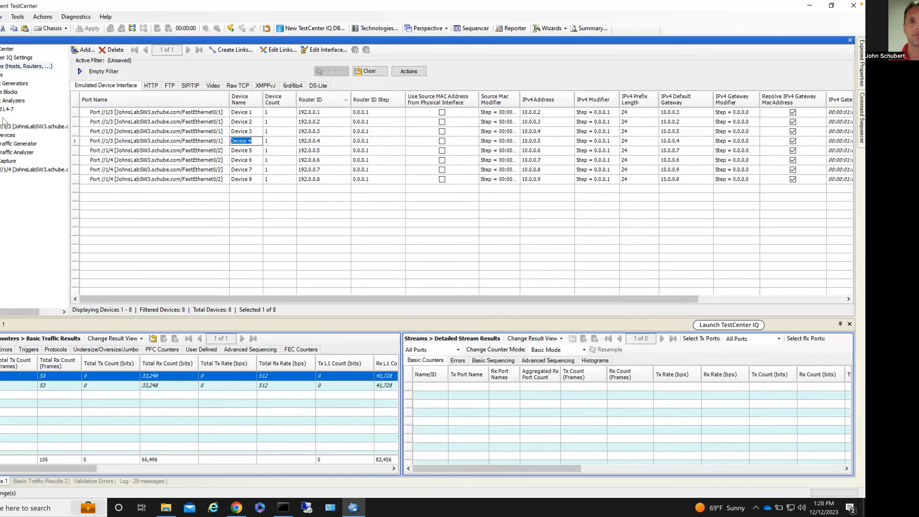
- Start the Create Traffic wizard with ports //1/3 and //1/4 selected and proceed to its endpoints
left_click(6, 84)
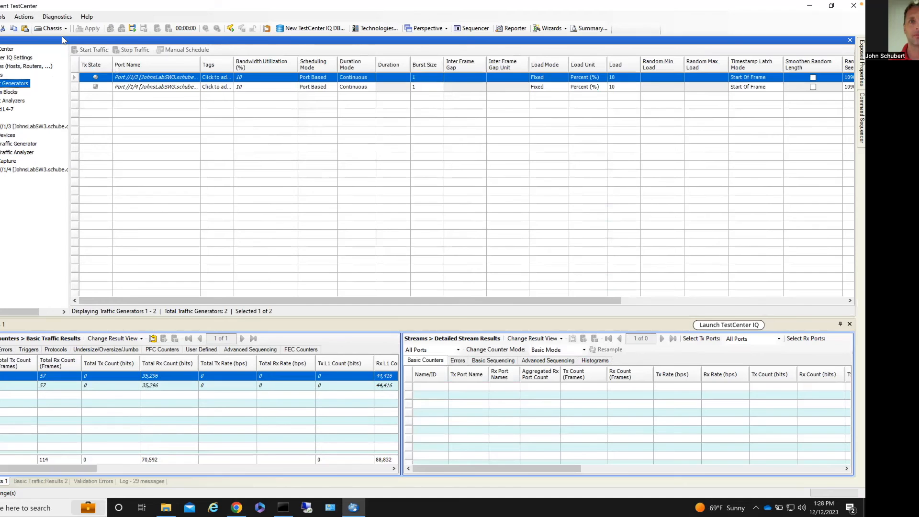
left_click(2, 18)
left_click(24, 108)
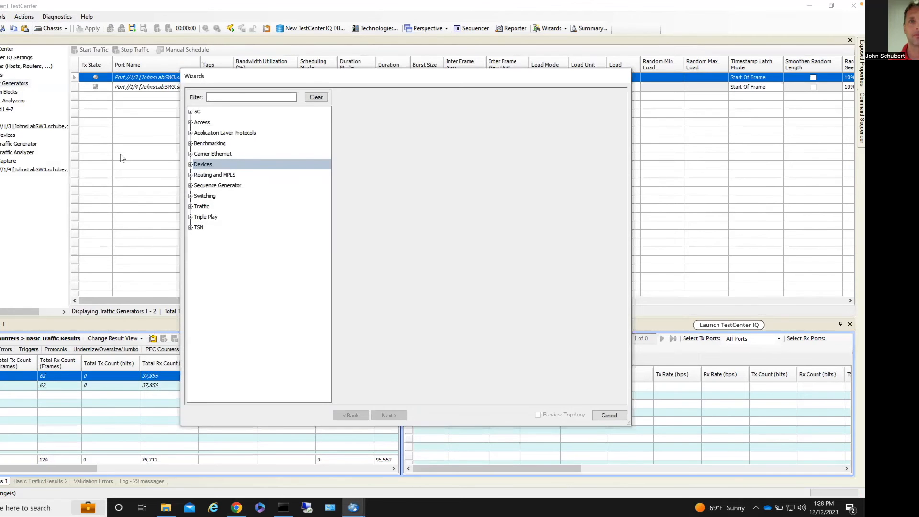
left_click(190, 206)
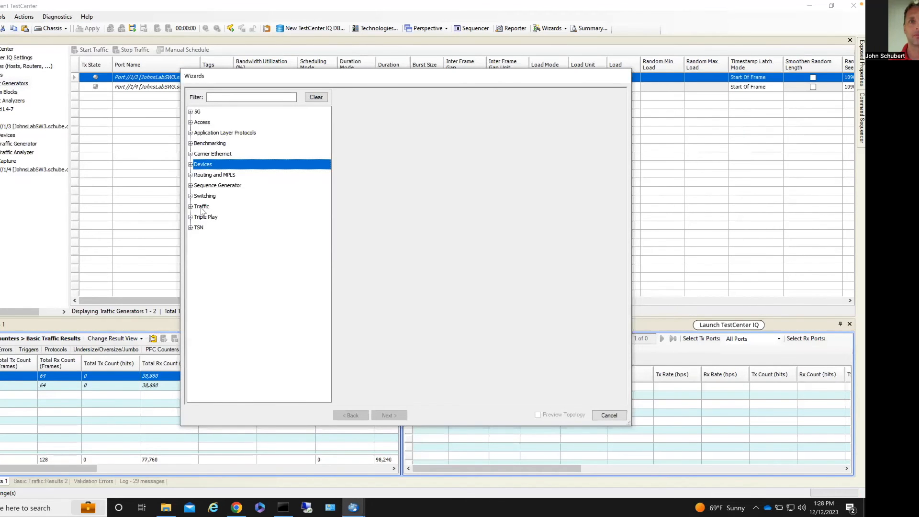
left_click(190, 207)
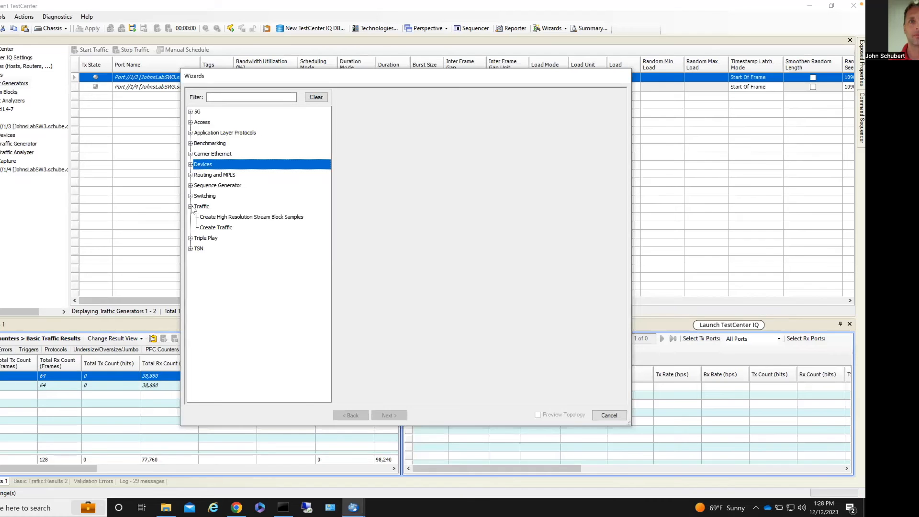
left_click(219, 229)
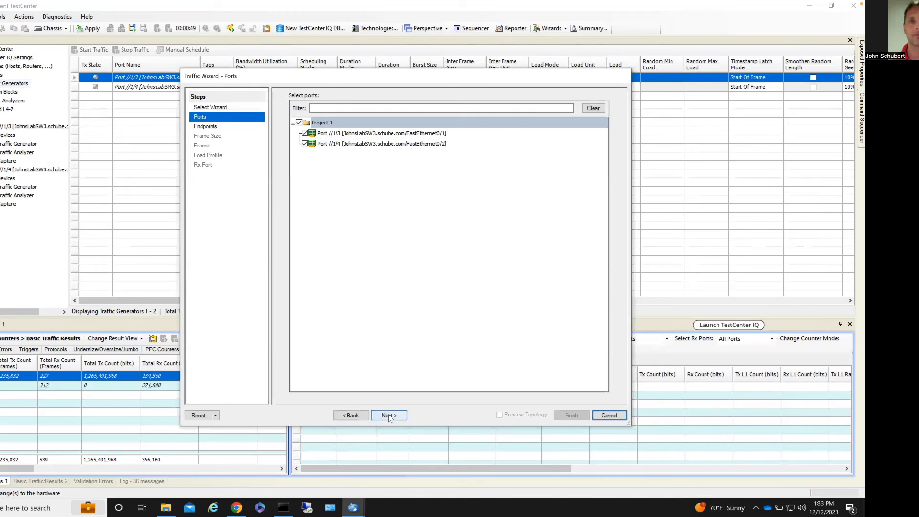
left_click(389, 415)
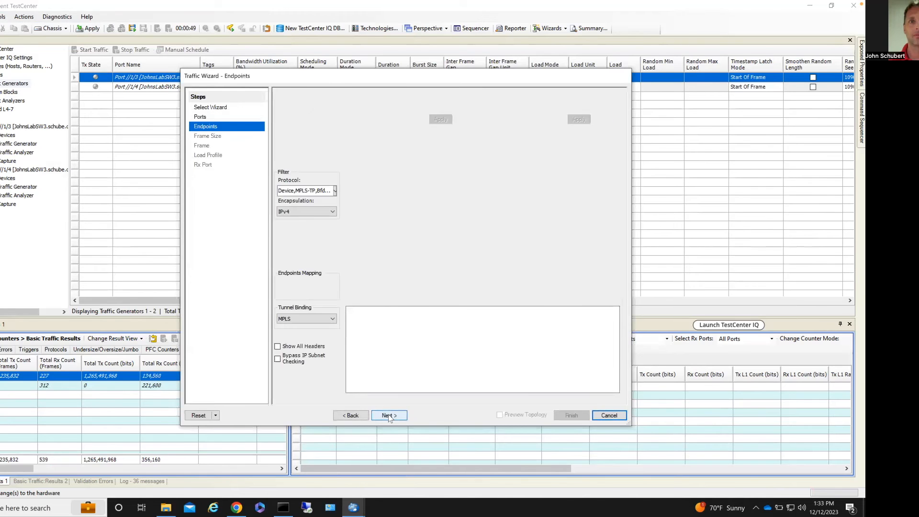
- Add bidirectional one-to-one pairs with the port //1/3 devices as sources and the port //1/4 devices as destinations
left_click(356, 134)
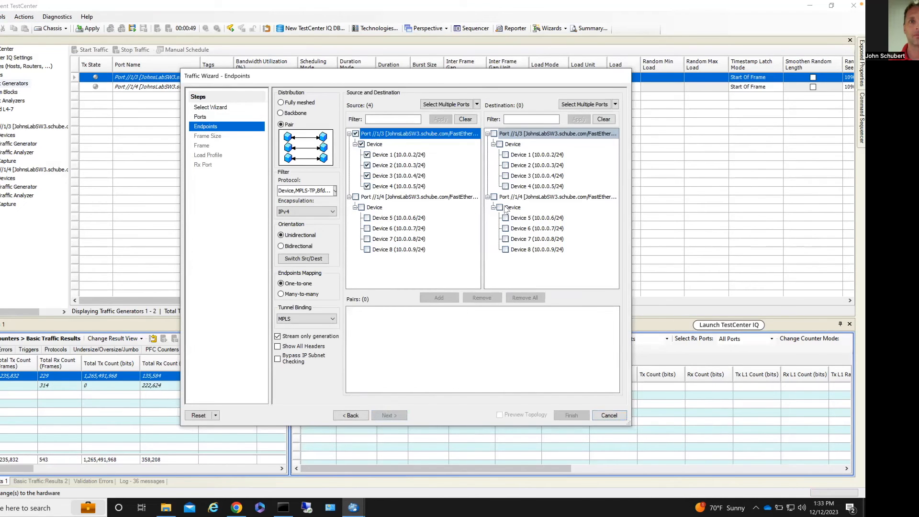
left_click(494, 198)
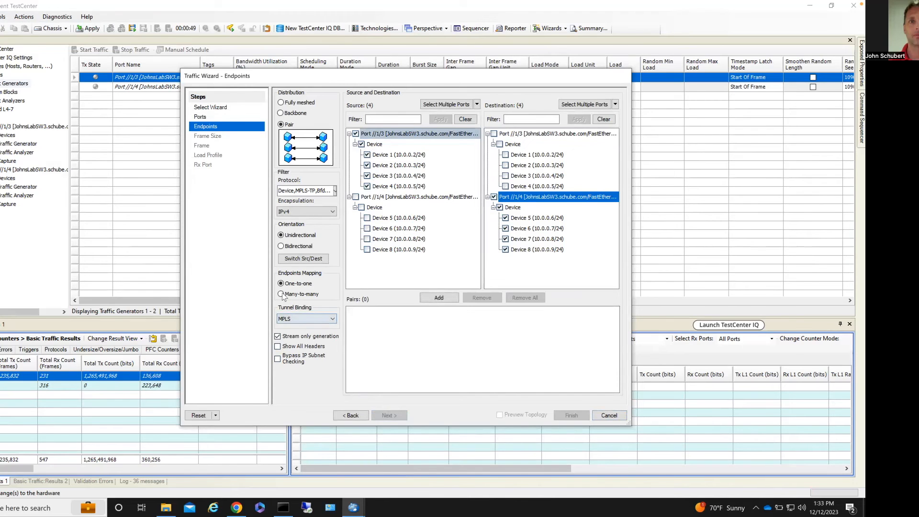
left_click(281, 246)
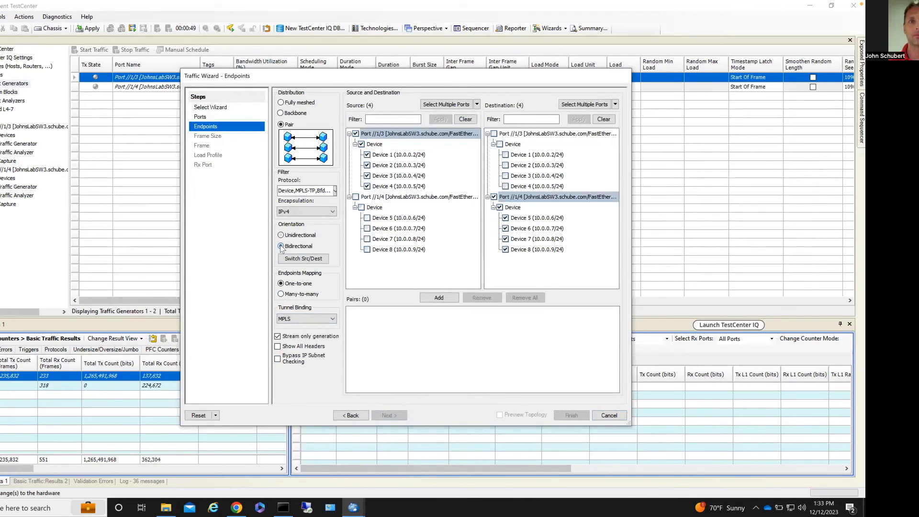
left_click(439, 299)
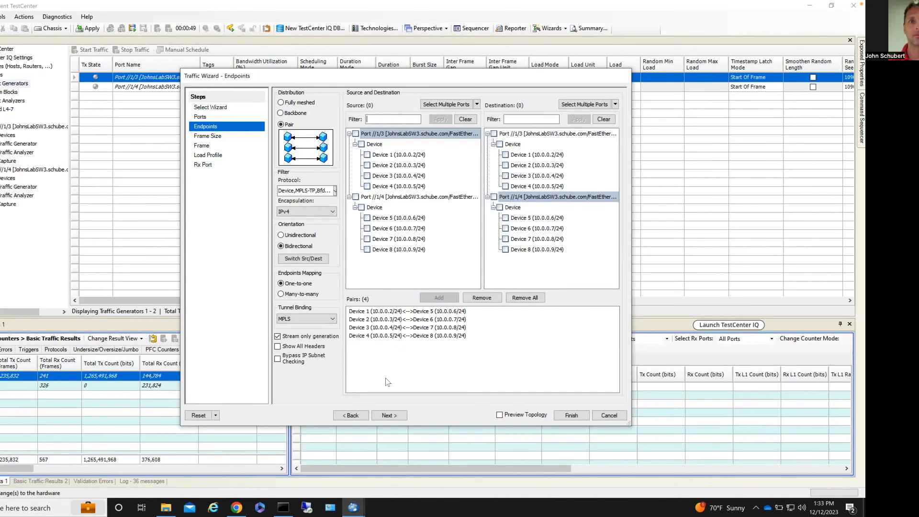
- Allow the port to generate traffic to itself in the wizard's frame size options
left_click(388, 415)
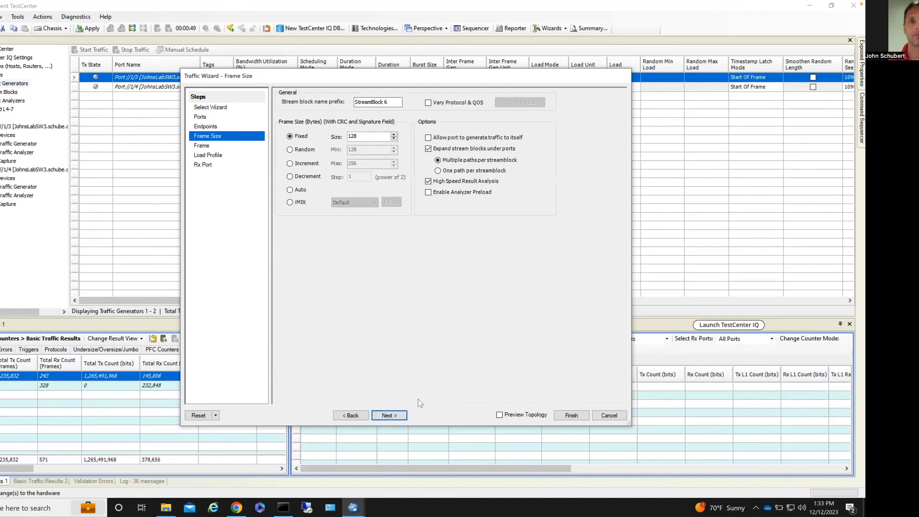
left_click(389, 415)
left_click(349, 415)
left_click(428, 137)
left_click(385, 416)
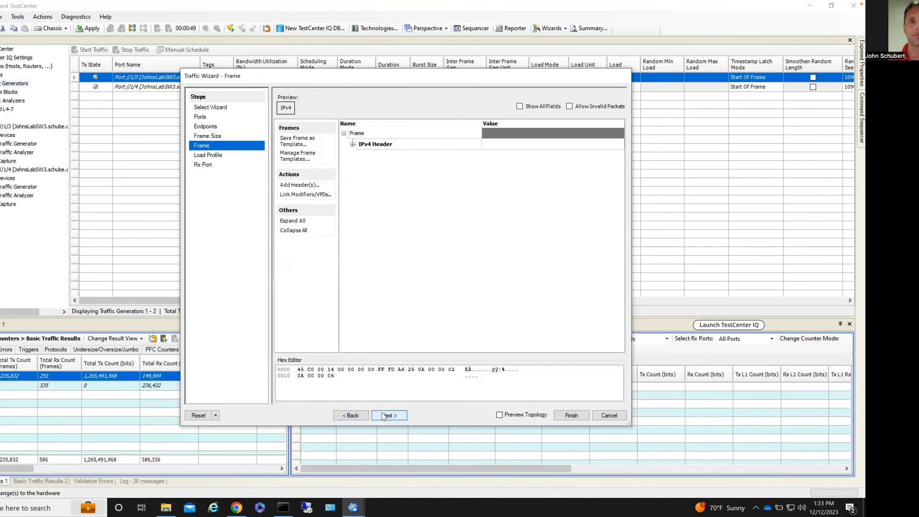
- Finish the traffic wizard, keeping the default frame, load profile and receive port settings
left_click(384, 416)
left_click(383, 415)
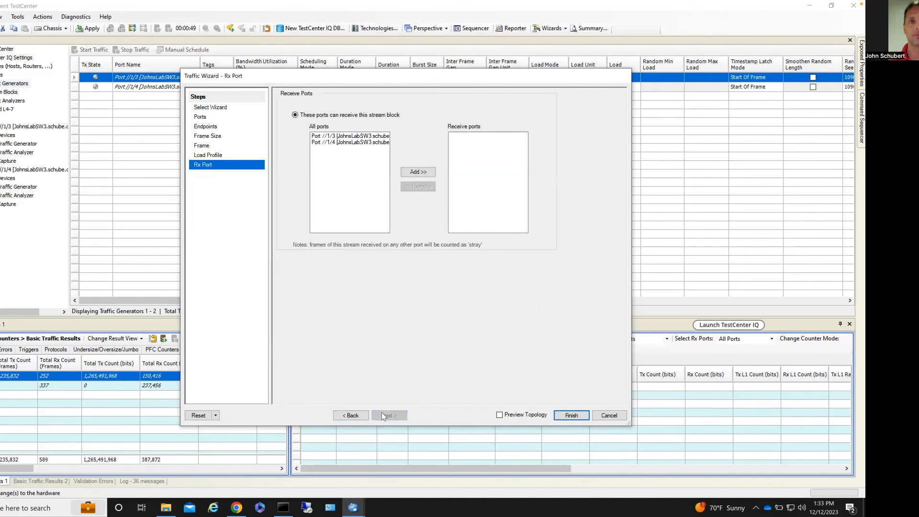
left_click(577, 415)
left_click(215, 97)
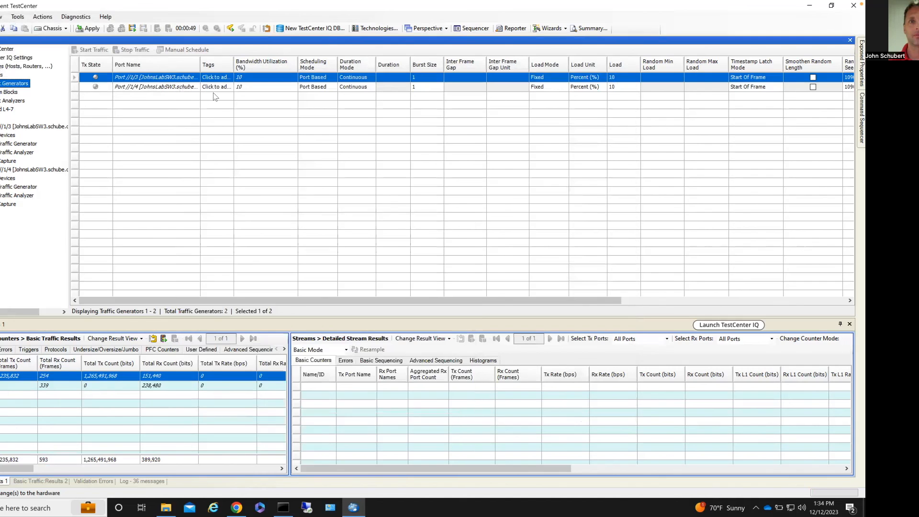
- Start traffic on port //1/3 and check the average latency in the detailed stream results
left_click(22, 127)
right_click(22, 127)
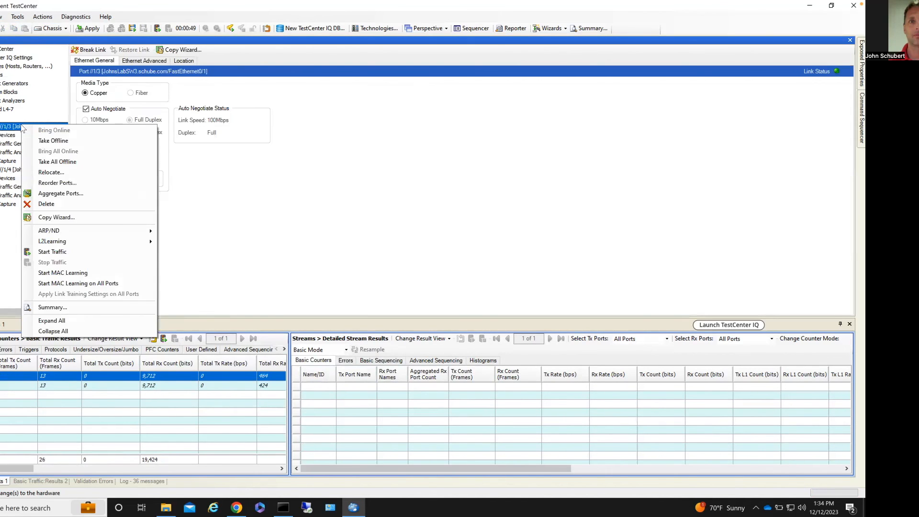
left_click(72, 252)
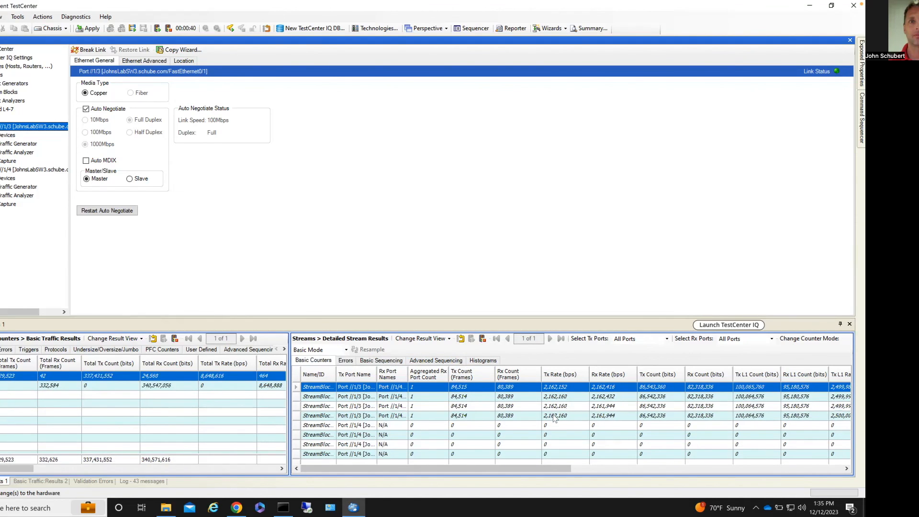
left_click_drag(528, 468, 775, 471)
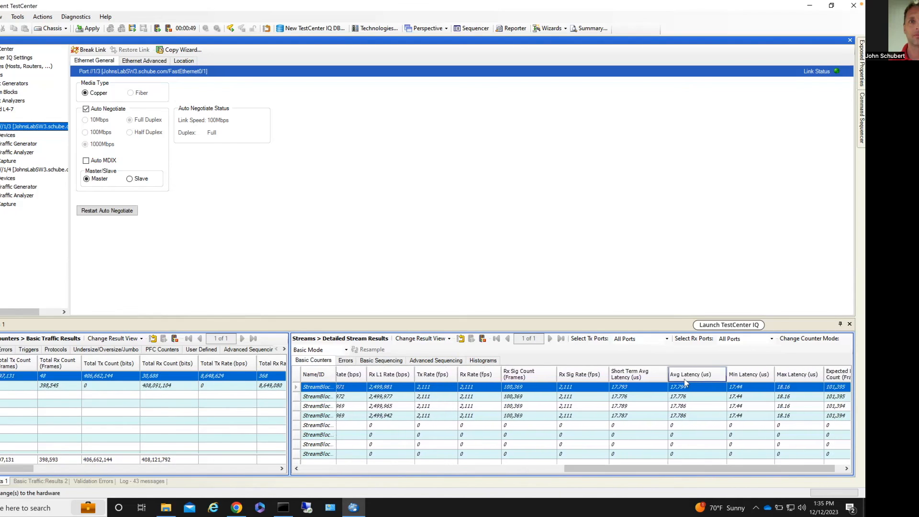